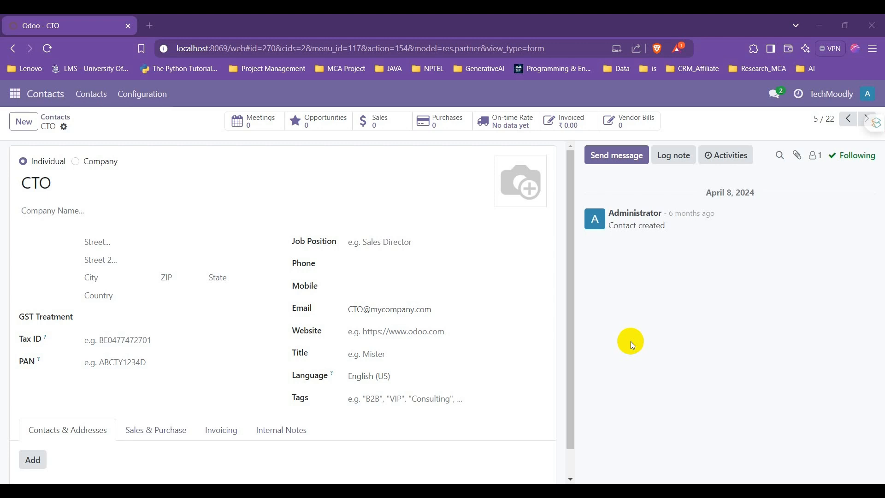
- Schedule a To-Do activity for the CTO contact after reviewing the full list of activity types
left_click(729, 162)
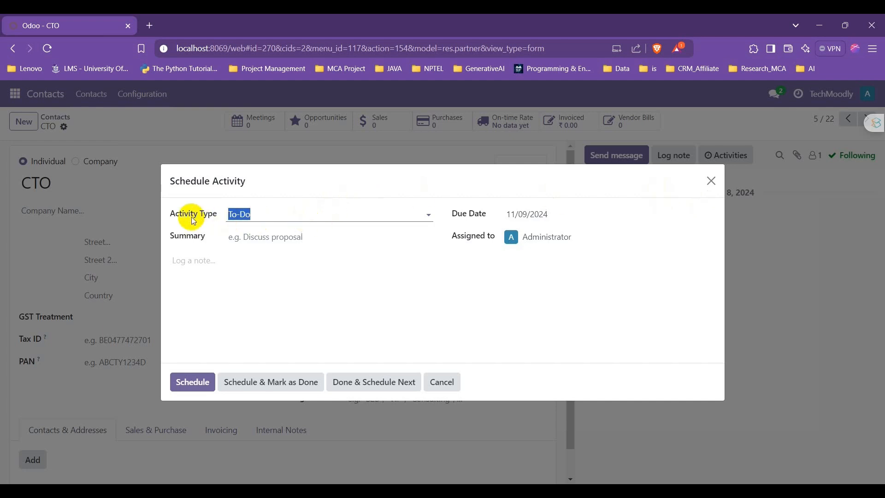
left_click(428, 215)
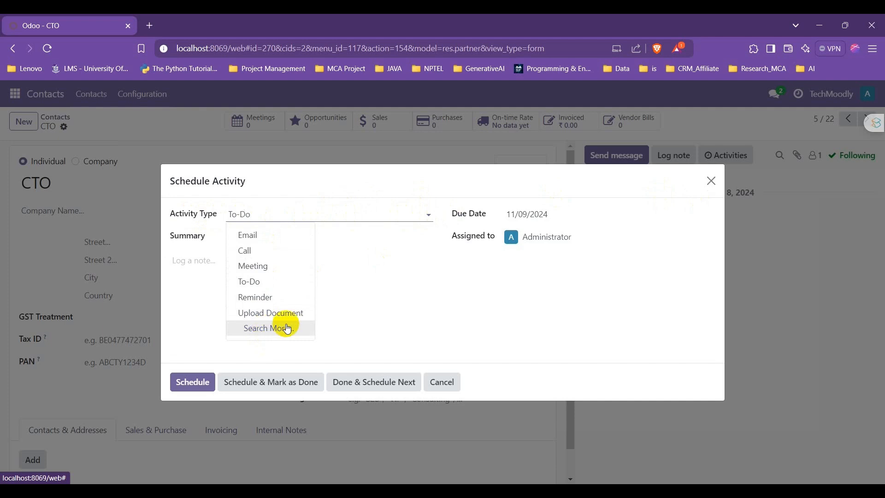
left_click(263, 332)
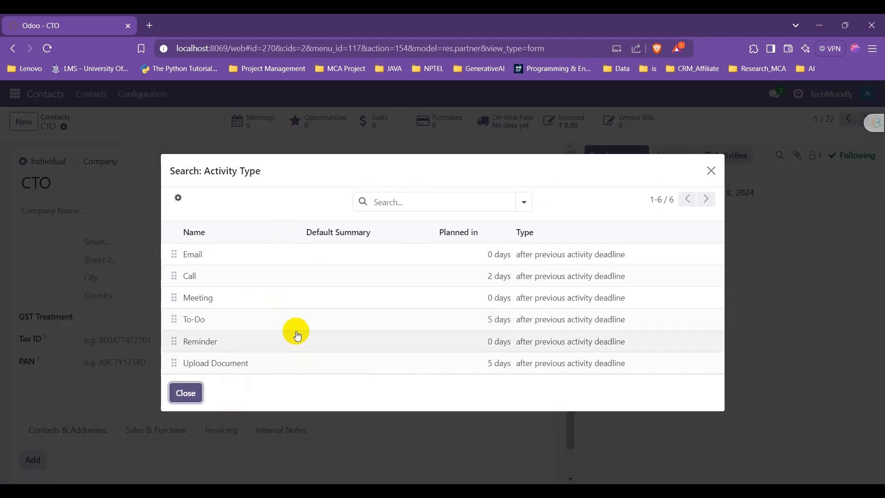
key("Escape")
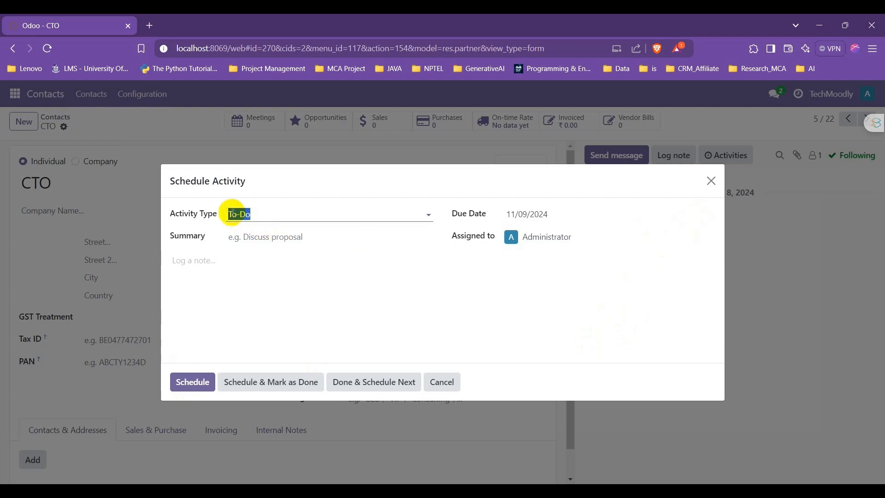
left_click(211, 396)
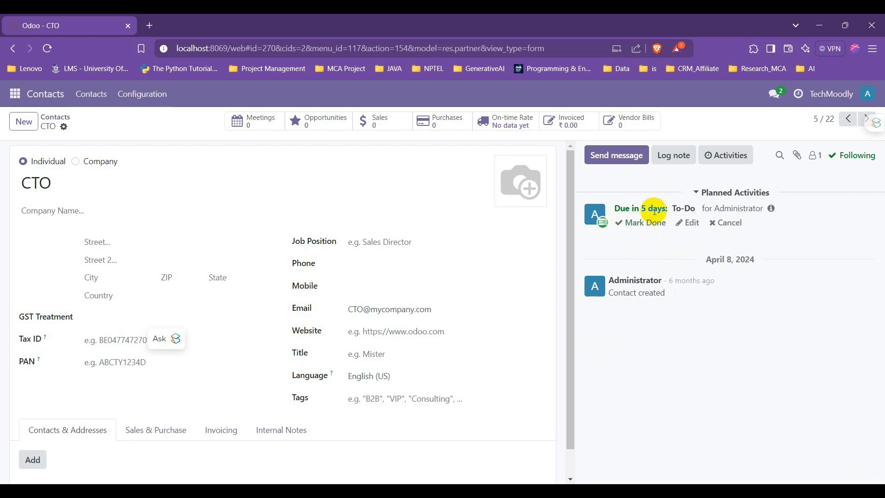
- Change the CTO contact's planned activity type to Call and save it
left_click(686, 223)
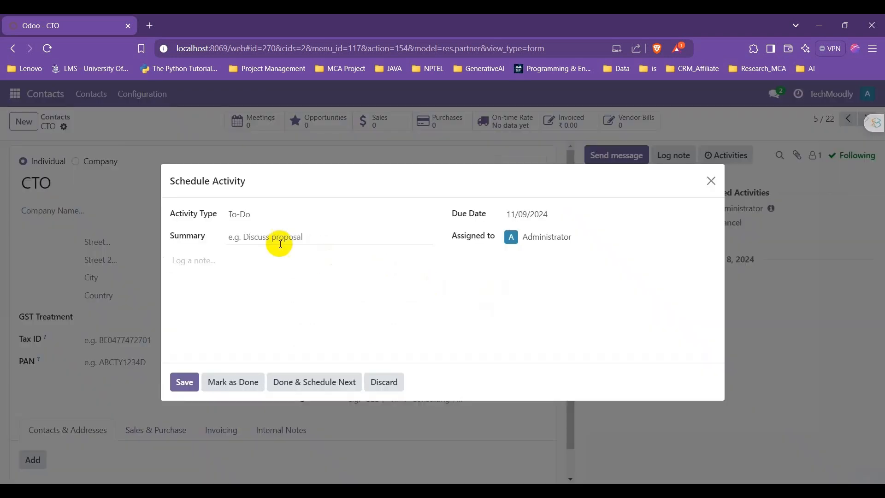
left_click(277, 215)
left_click(266, 253)
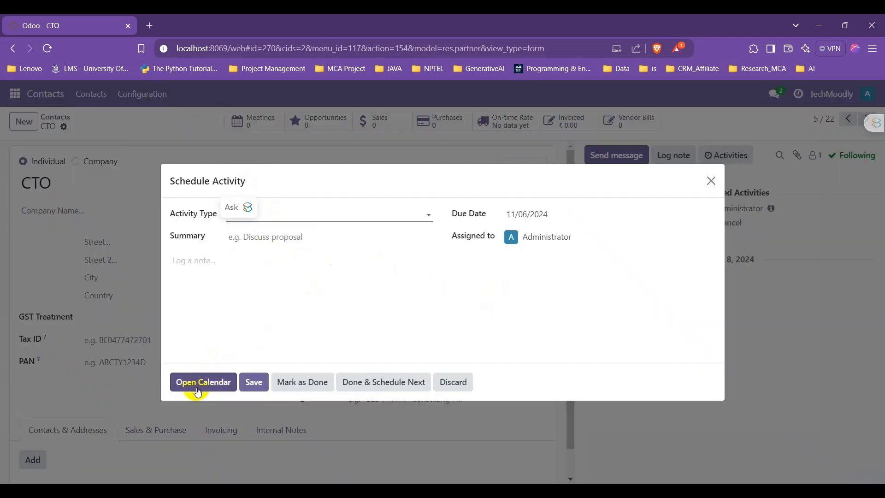
left_click(253, 382)
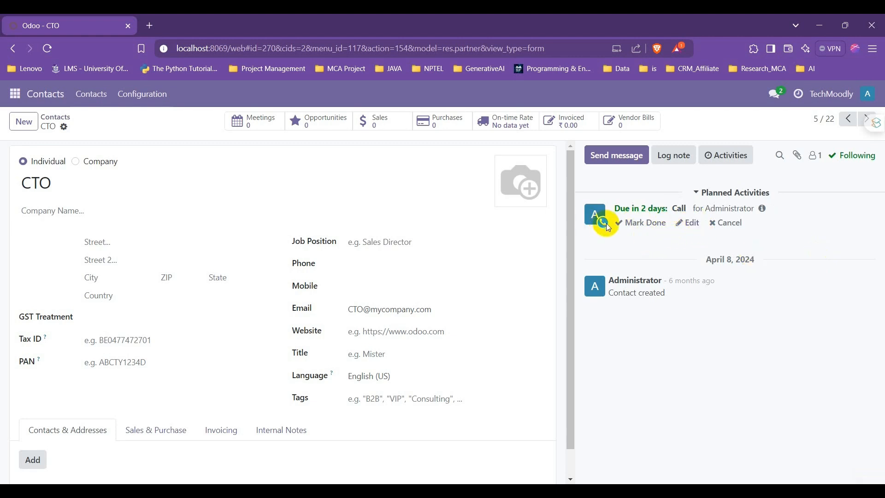
- Edit the planned Call activity to make it a Meeting, and save the change
left_click(682, 224)
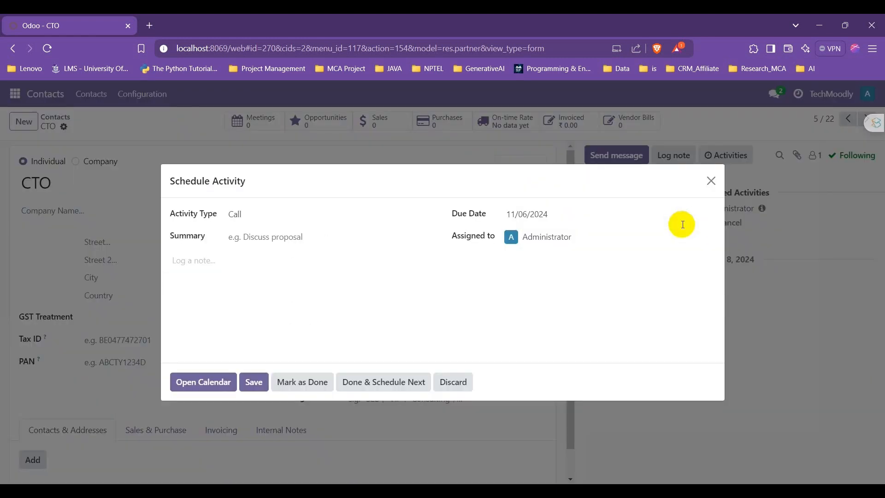
left_click(286, 212)
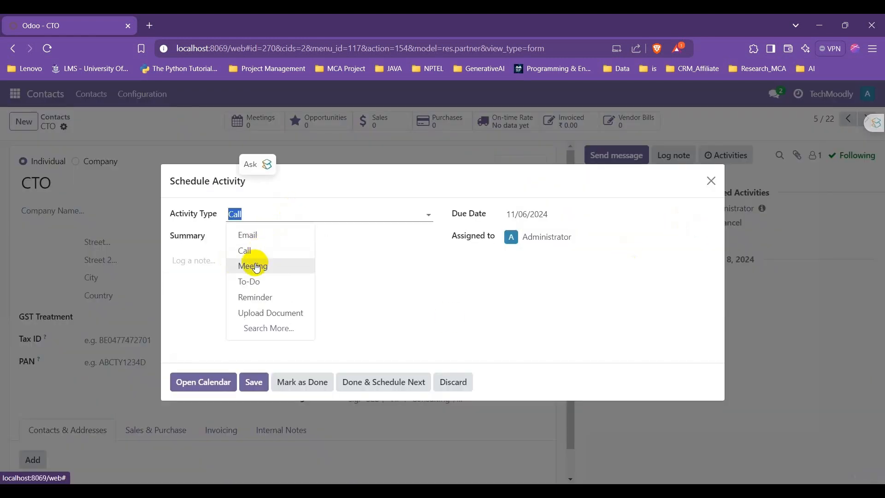
left_click(257, 268)
left_click(253, 328)
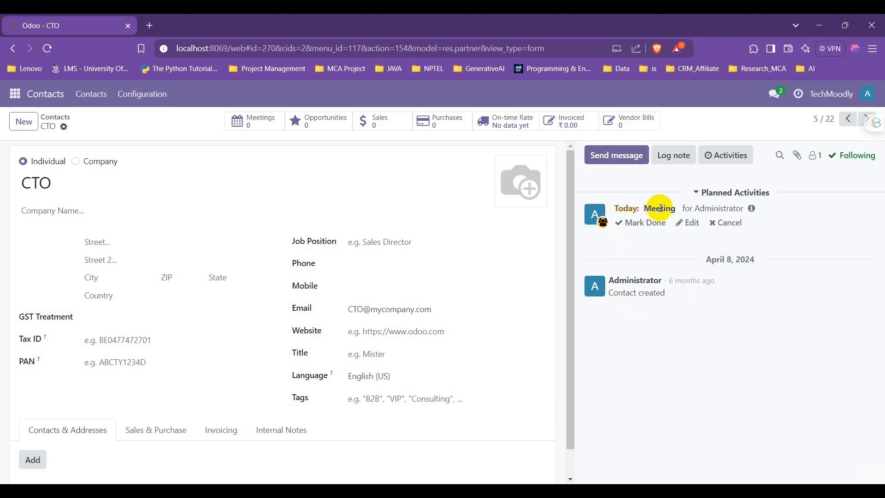
- Switch the planned Meeting activity on the CTO contact to the Email type and save it
left_click(683, 224)
left_click(263, 267)
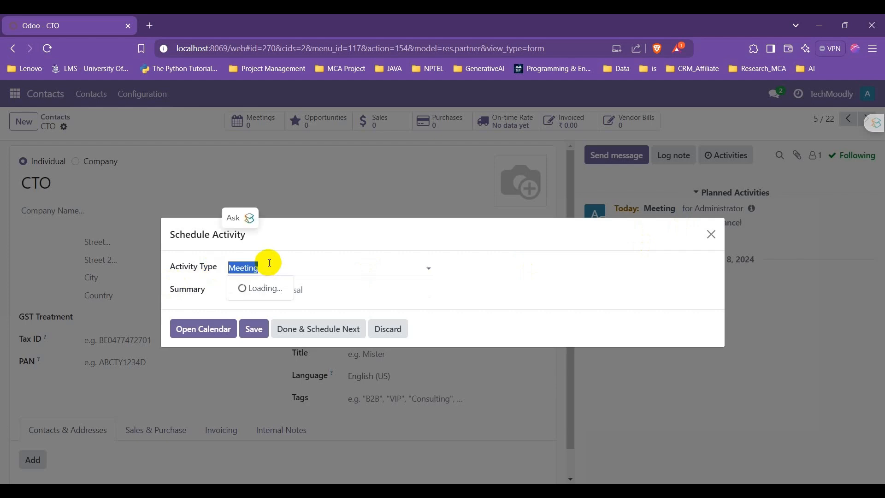
left_click(249, 289)
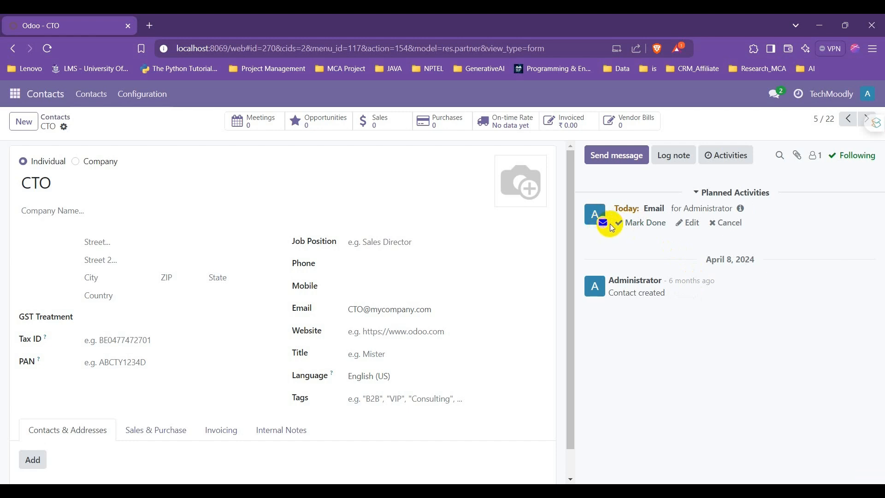
- Change the planned Email activity to the To-Do type and save it
left_click(687, 225)
left_click(261, 217)
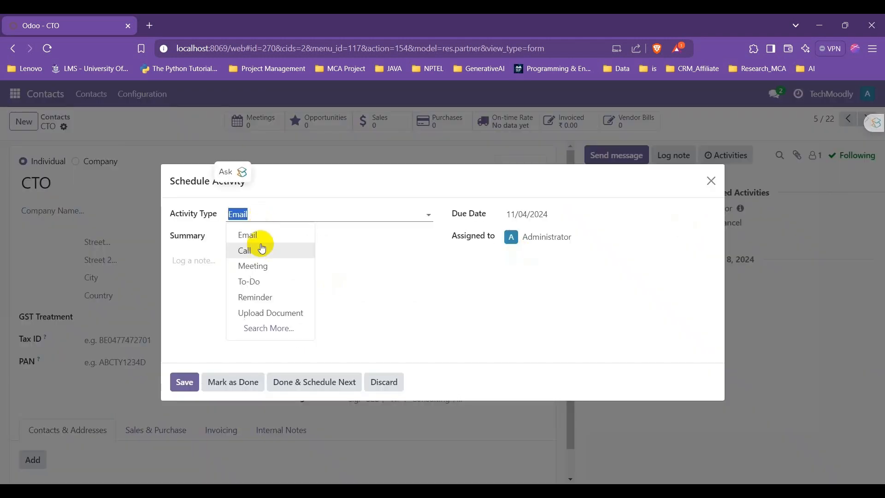
left_click(259, 281)
left_click(184, 383)
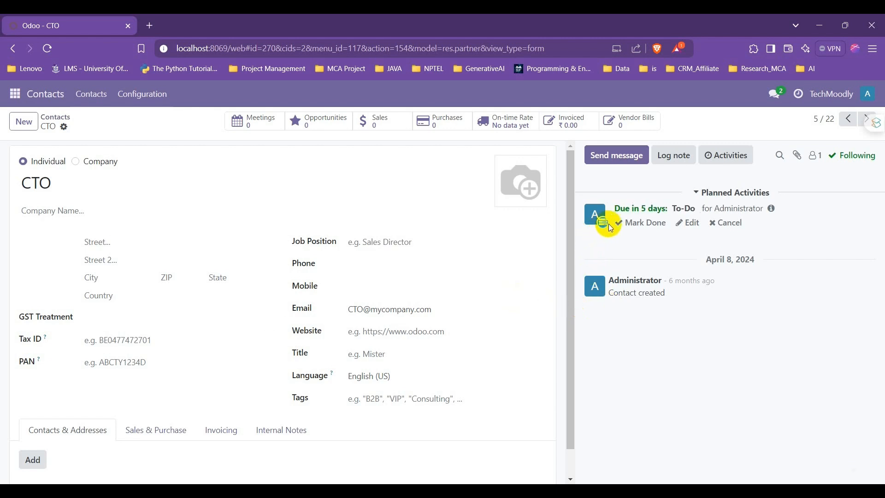
- Set the type of the planned To-Do activity to Reminder and save it
left_click(682, 223)
left_click(266, 225)
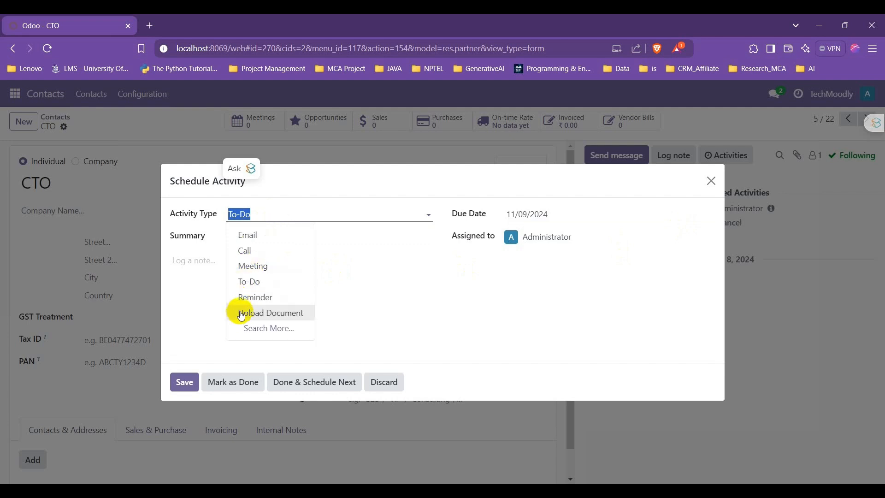
left_click(259, 299)
left_click(184, 382)
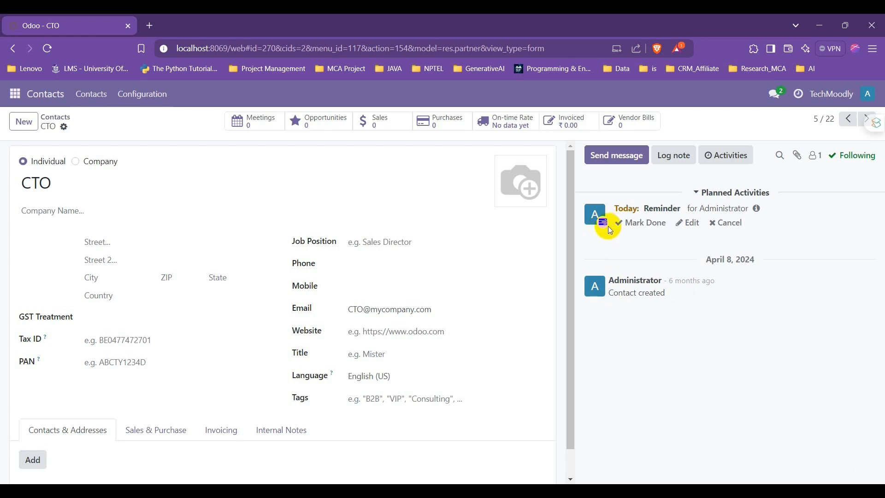
- Change the planned Reminder activity on the CTO contact to Upload Document and save it
left_click(685, 223)
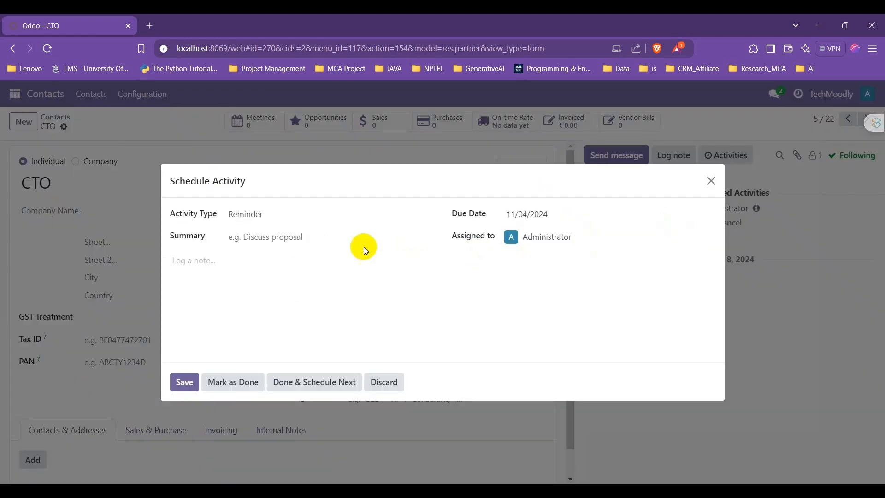
left_click(270, 215)
left_click(270, 312)
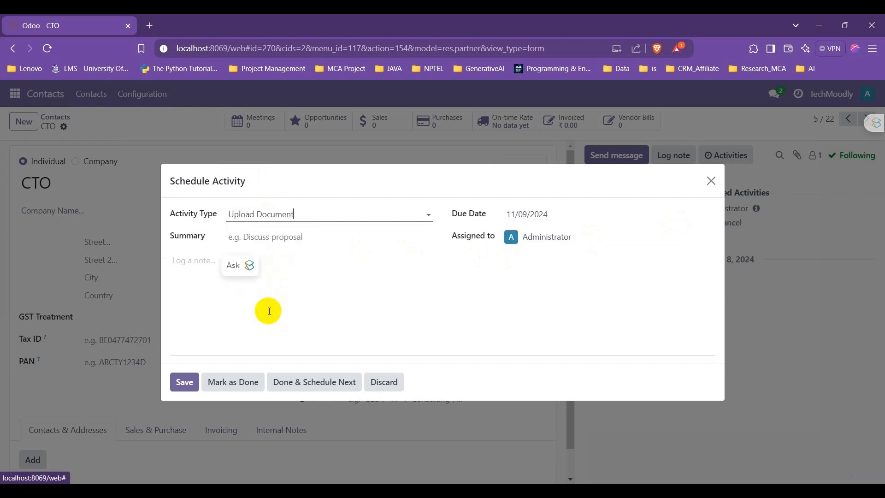
left_click(185, 384)
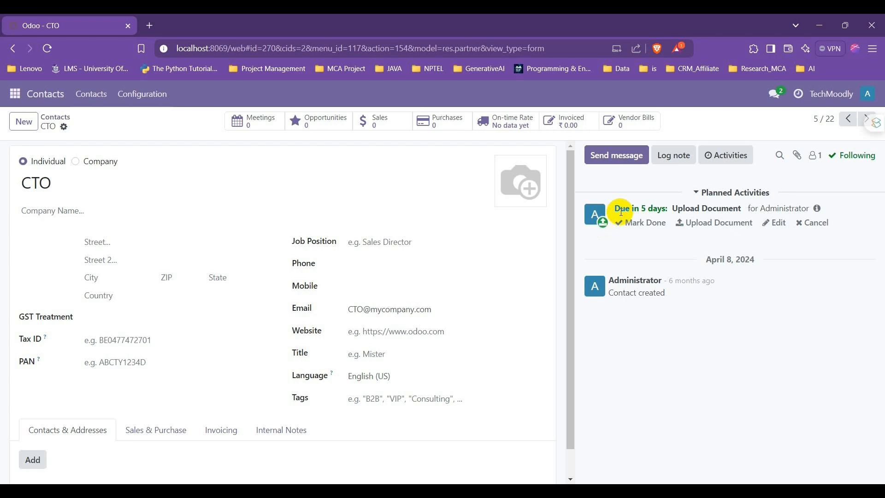
- Review the full list of users to whom a new activity can be assigned, without scheduling one
left_click(728, 155)
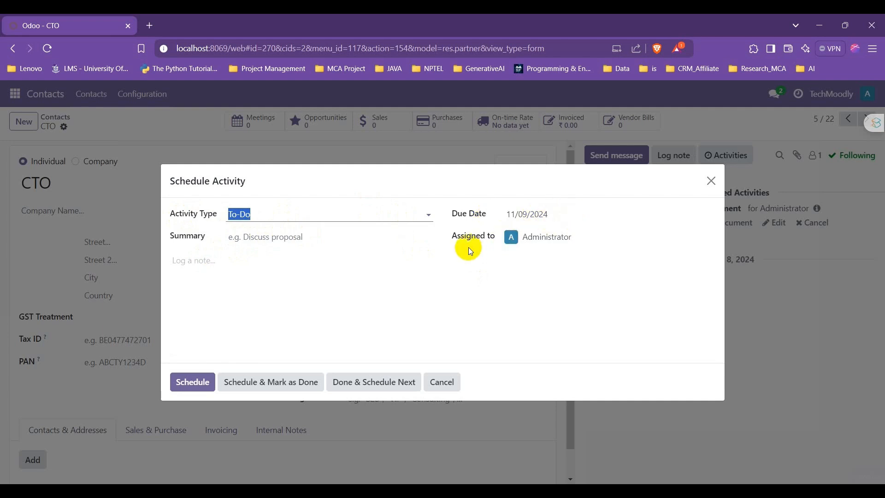
left_click(578, 236)
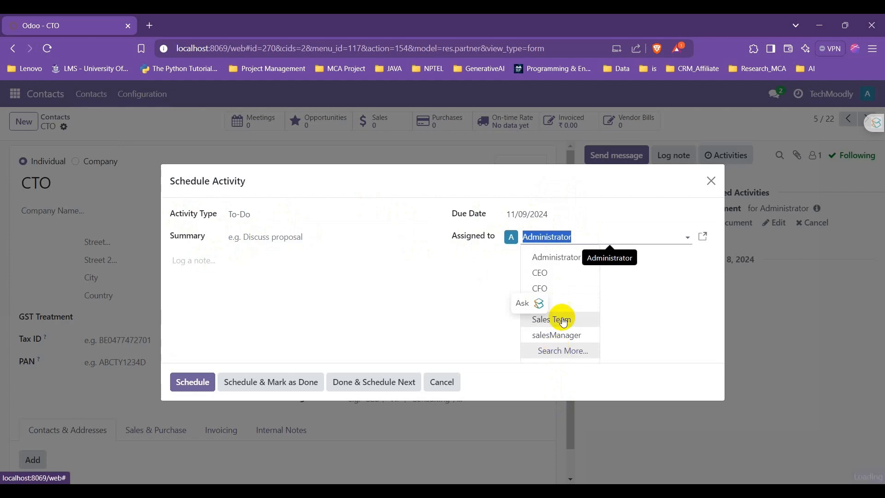
left_click(562, 351)
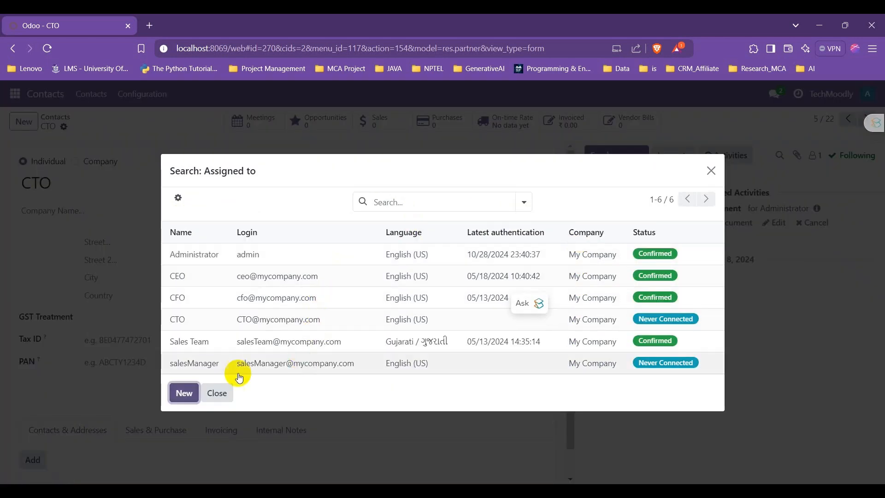
left_click(216, 392)
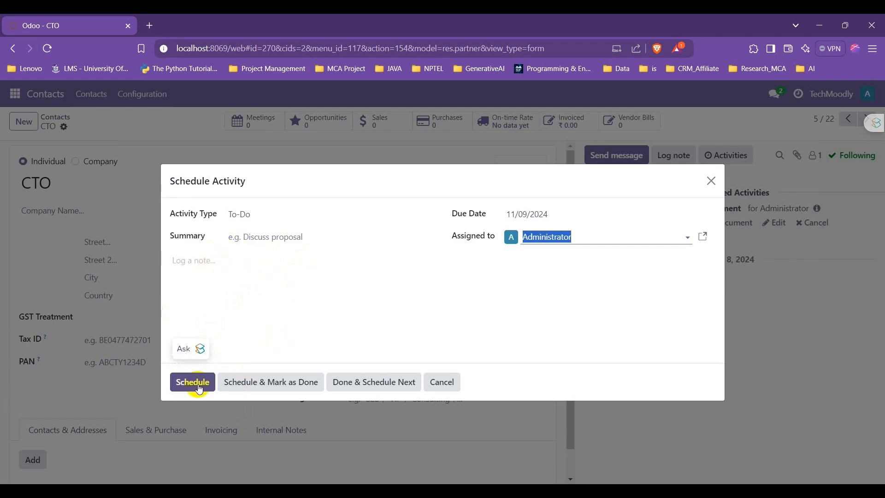
left_click(711, 181)
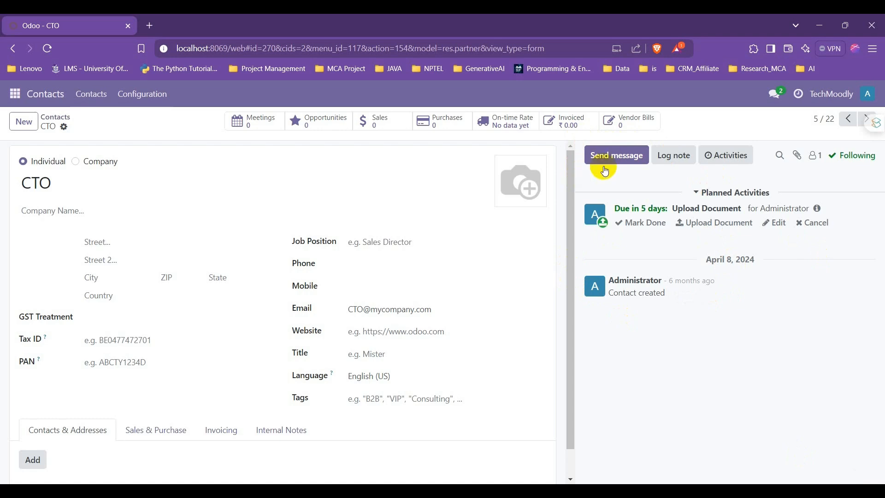
- Collapse the CTO contact's planned activities and show all contacts in the activity view
left_click(637, 185)
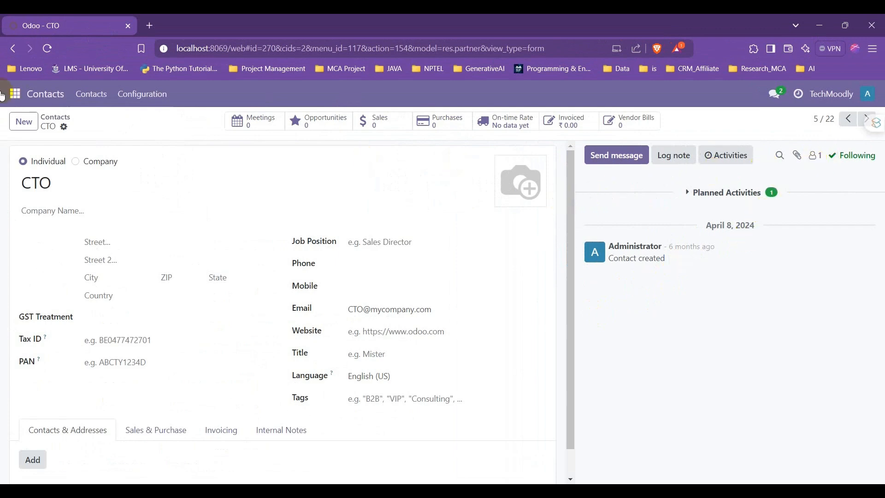
left_click(13, 48)
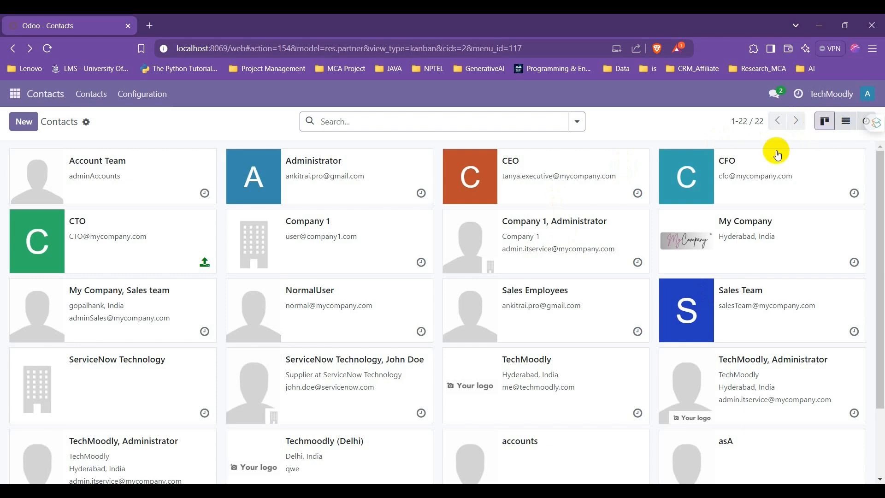
left_click(863, 120)
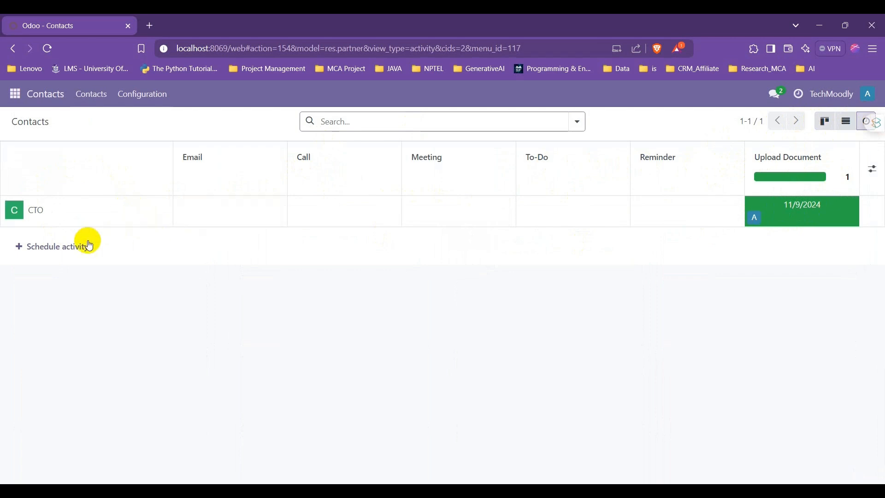
- Browse the contacts available for a new activity, check the Account Team contact's scheduling option, and close the list
left_click(69, 245)
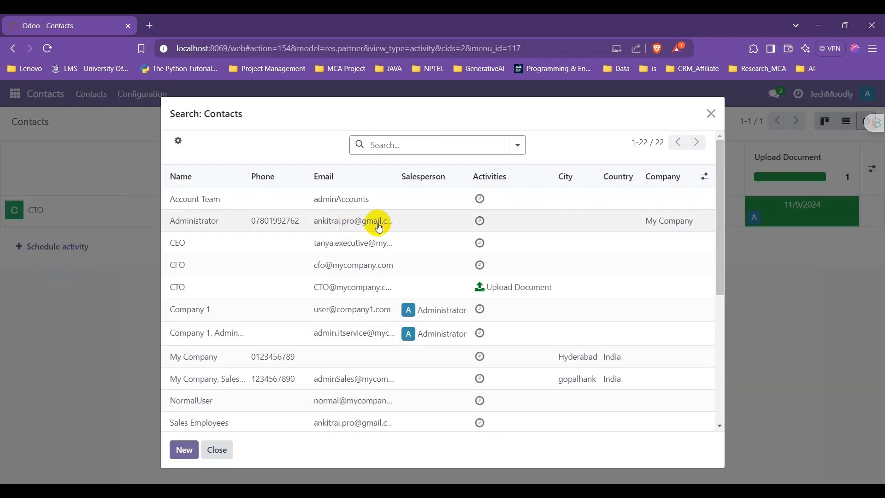
scroll(379, 228, "down", 5)
scroll(350, 400, "up", 2)
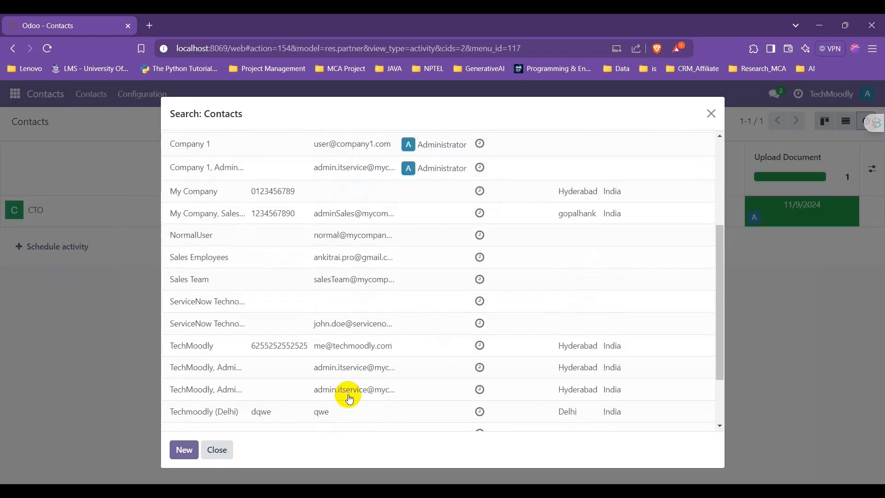
scroll(350, 399, "up", 3)
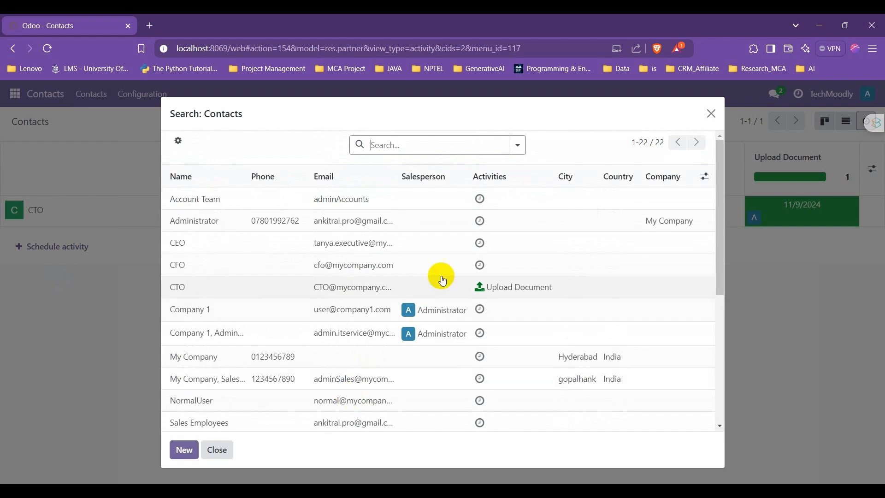
left_click(482, 200)
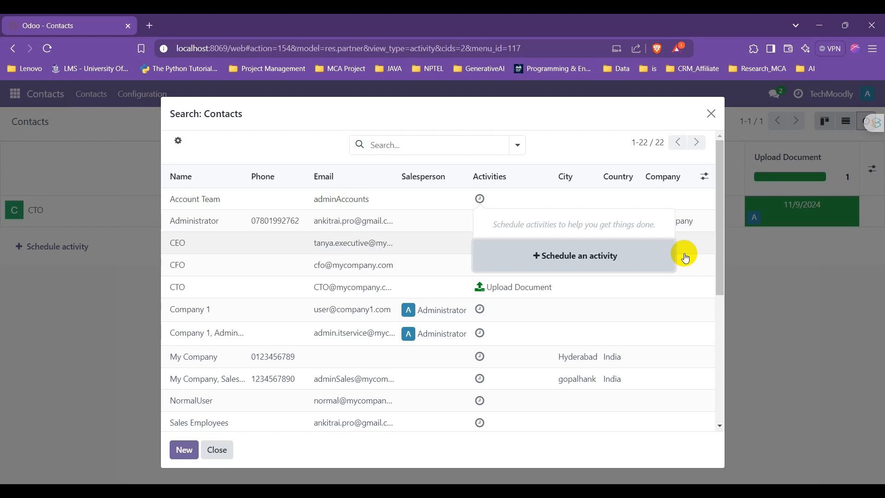
scroll(685, 259, "down", 5)
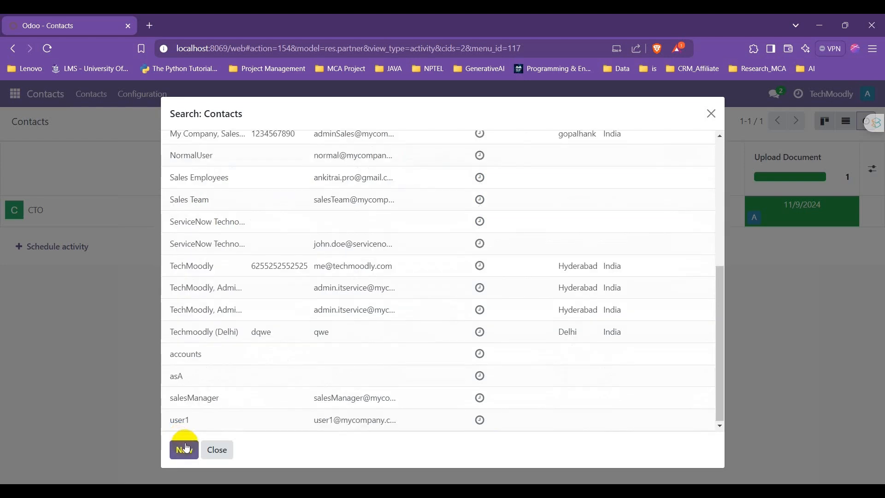
left_click(220, 452)
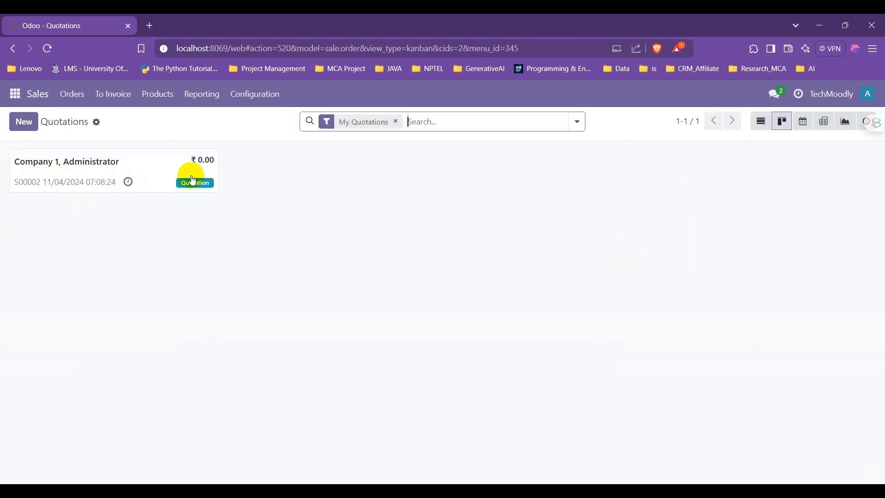
- Schedule a Meeting activity on quotation S00002 from its kanban card and view the meetings calendar
left_click(128, 183)
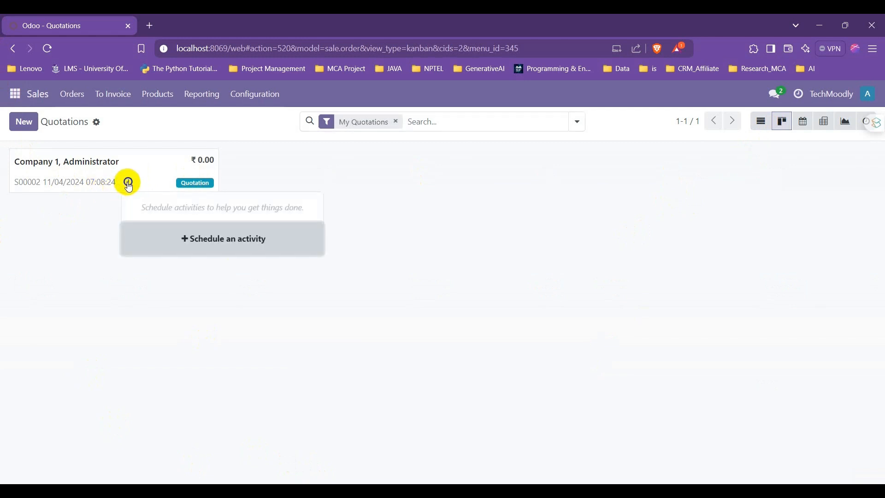
left_click(206, 234)
left_click(277, 210)
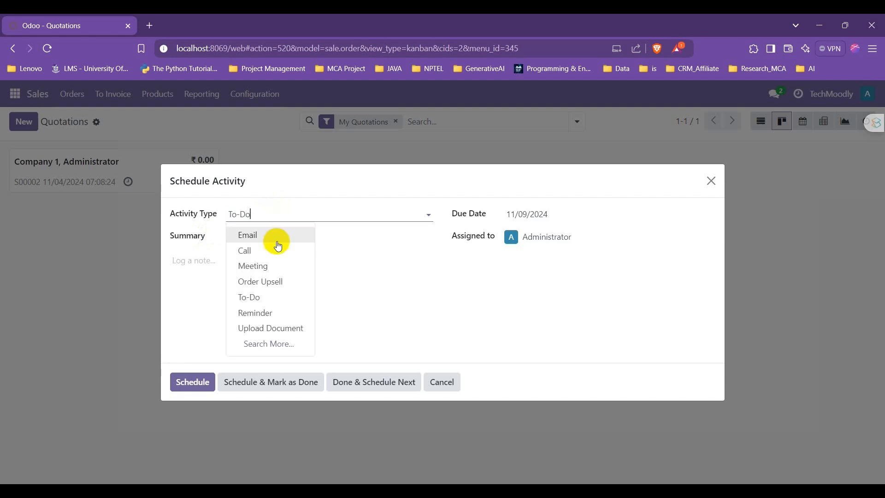
left_click(252, 265)
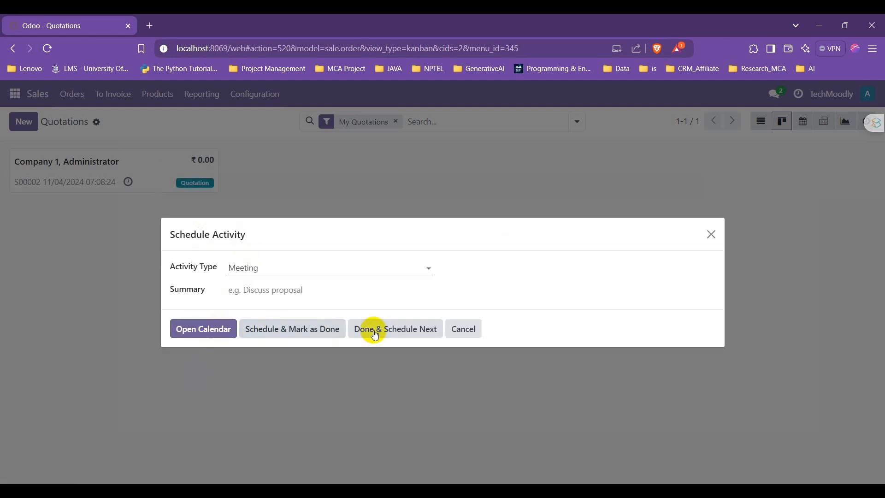
left_click(204, 329)
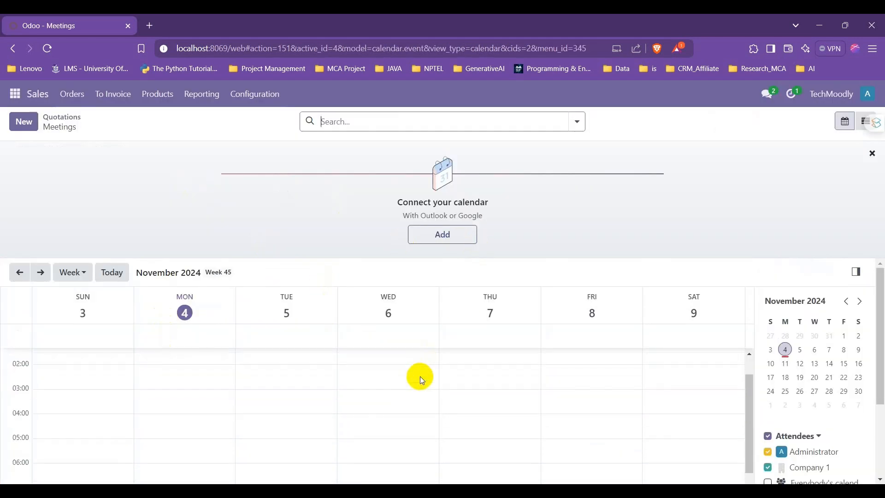
scroll(193, 379, "up", 2)
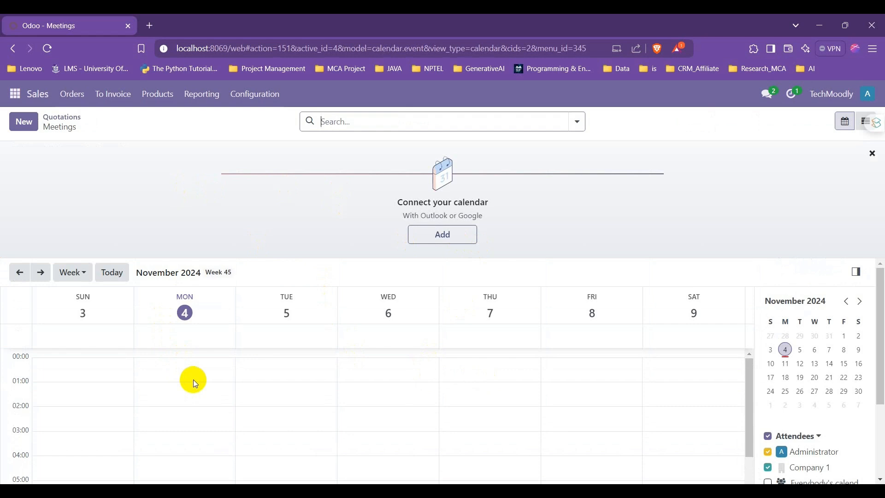
- Return to quotation S00002, change its planned Meeting activity to Call, and save it
left_click(14, 49)
left_click(199, 183)
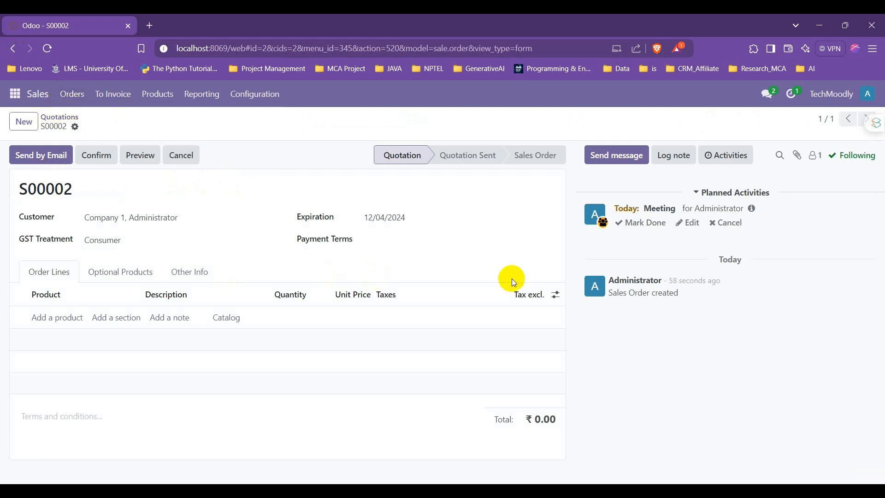
left_click(686, 223)
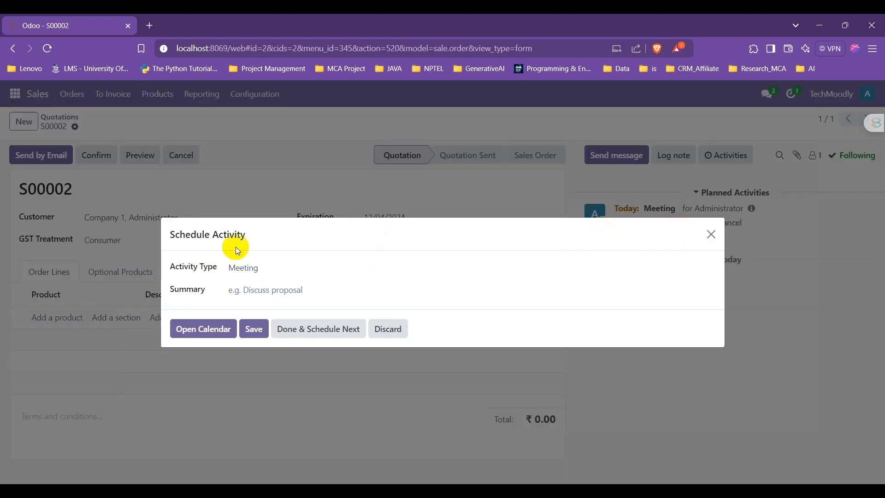
left_click(261, 267)
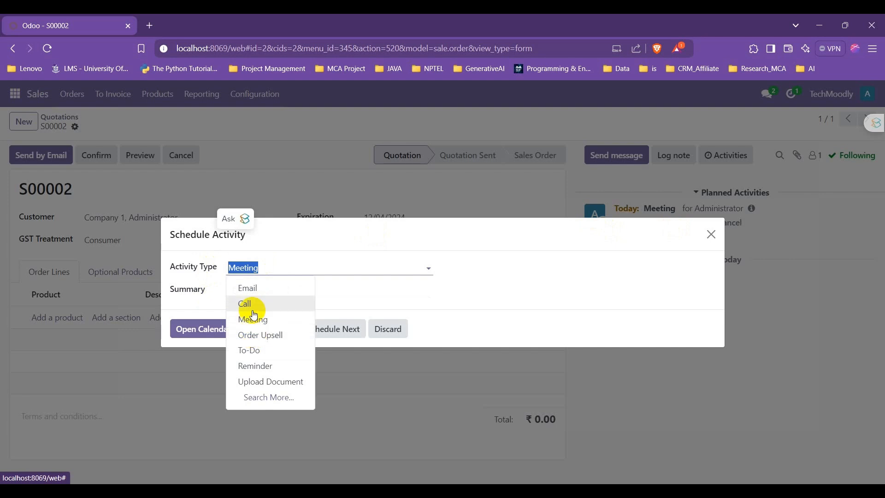
left_click(254, 308)
left_click(252, 381)
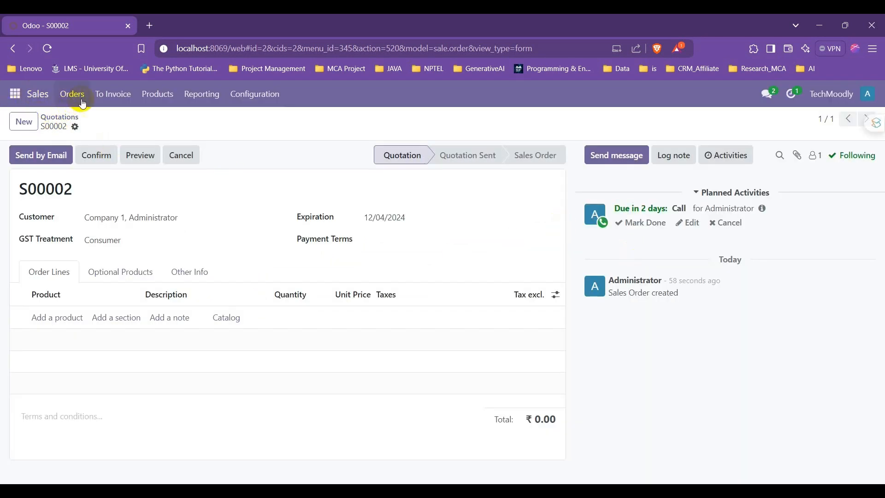
- Go back to the quotations overview and show it in the kanban view
left_click(123, 102)
left_click(70, 94)
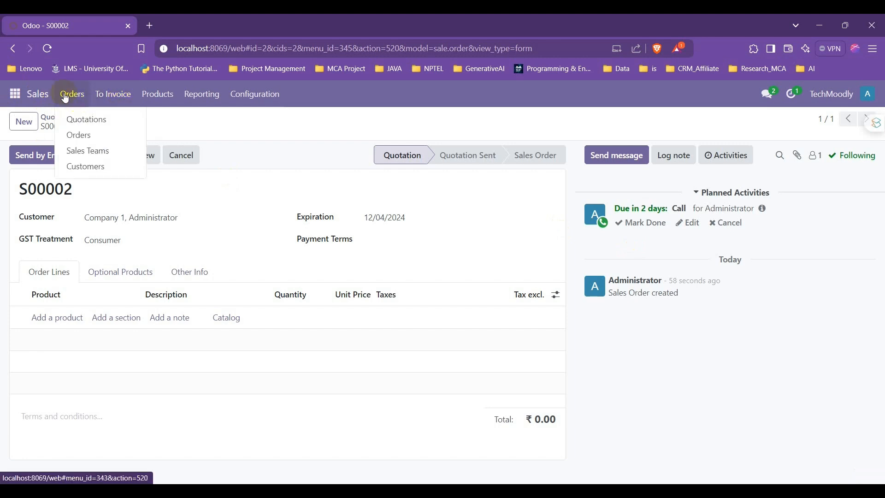
left_click(85, 118)
left_click(782, 121)
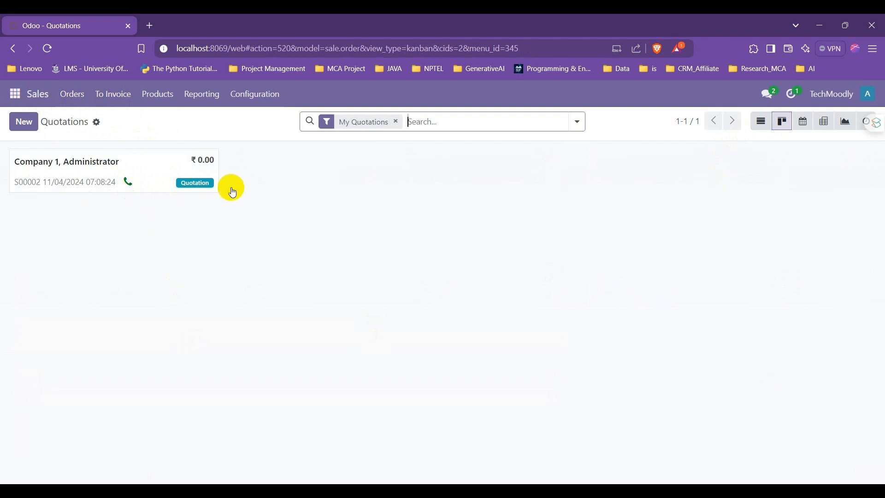
- Change the planned Call activity on the S00002 kanban card to Email and save it
left_click(127, 185)
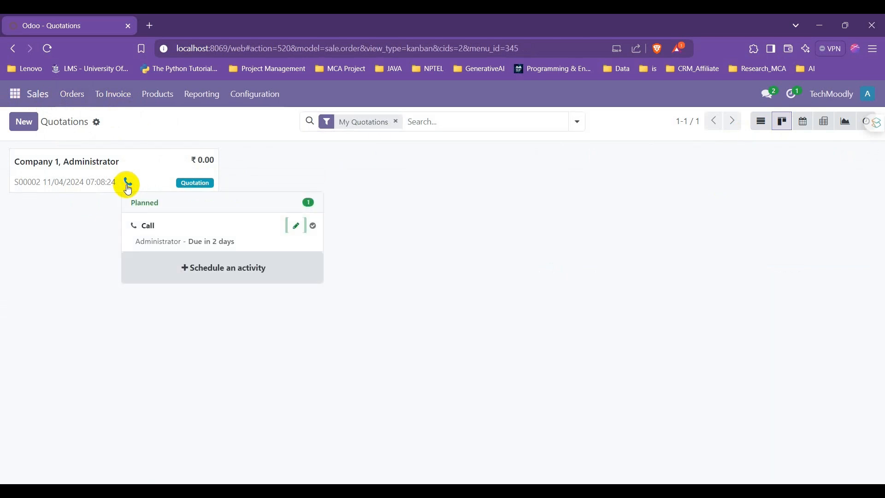
left_click(296, 226)
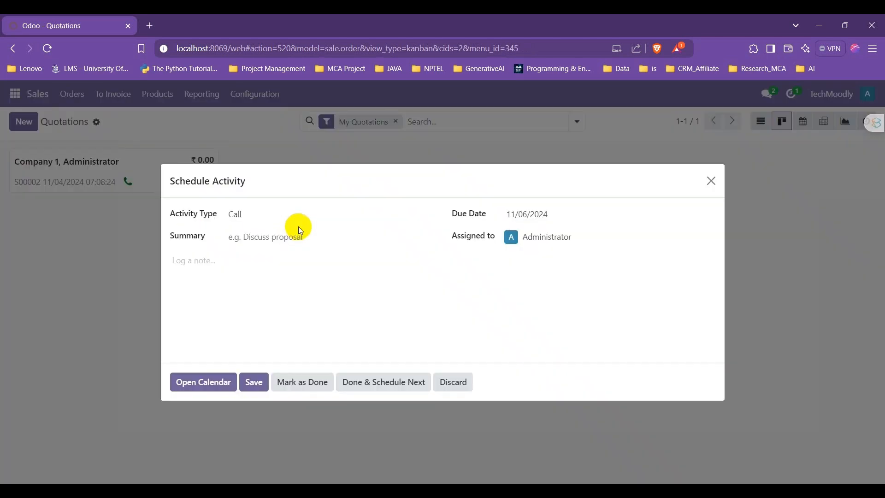
left_click(234, 214)
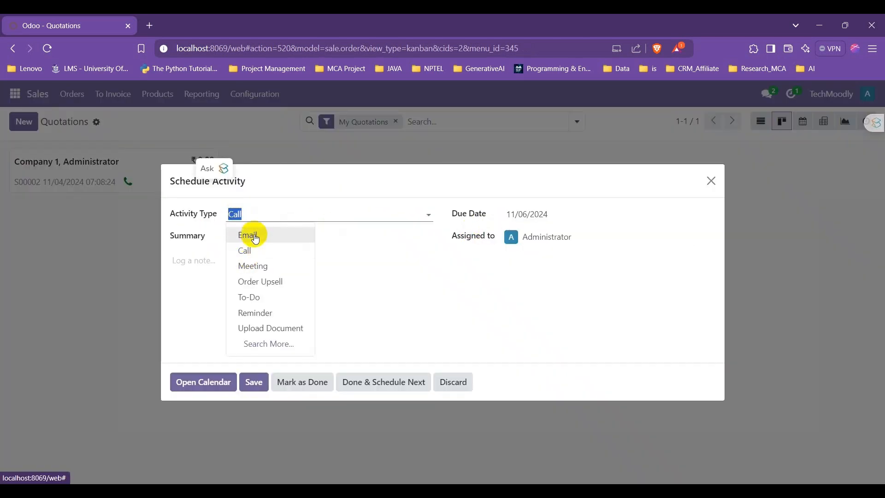
left_click(254, 234)
left_click(184, 382)
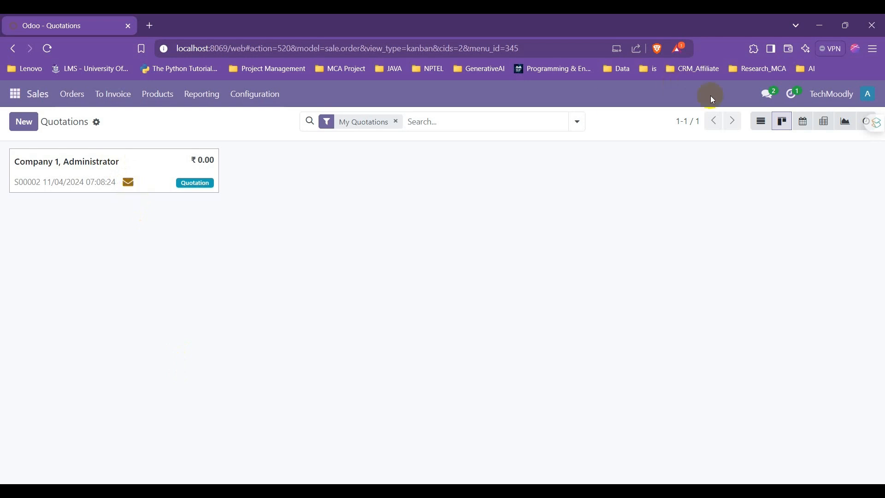
- Show the quotations in list view, check the planned activity on S00002's form, and return to the list
left_click(760, 122)
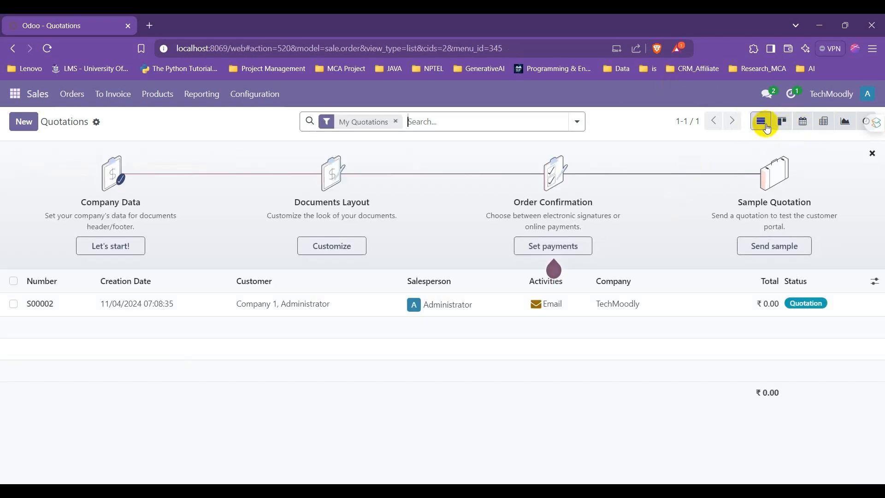
left_click(551, 306)
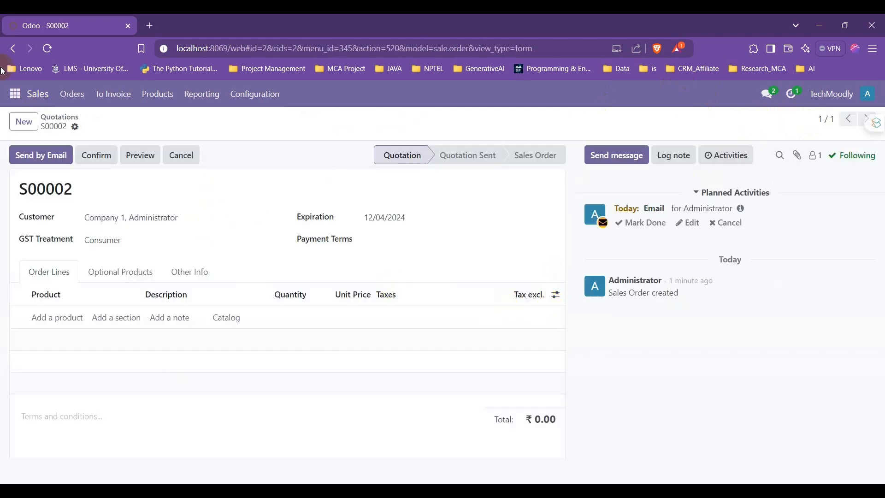
left_click(13, 48)
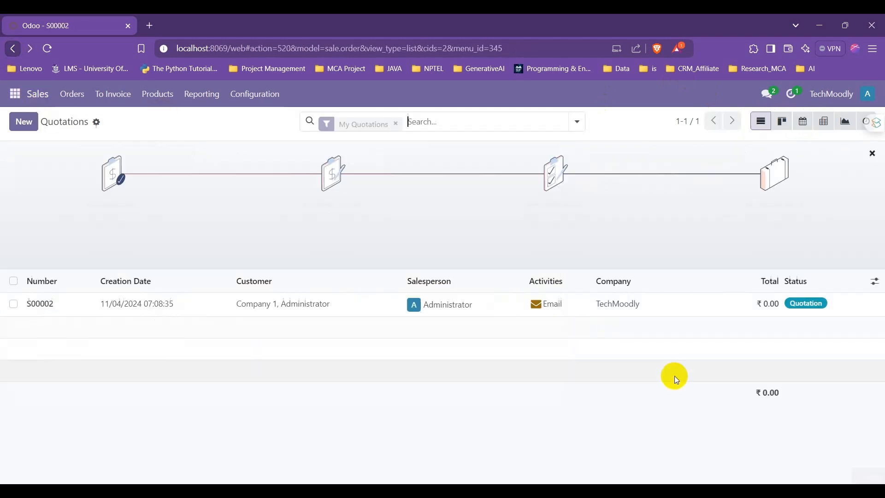
- Schedule an additional To-Do activity on quotation S00002 from the list, due 11/09/2024 and assigned to Administrator
left_click(538, 305)
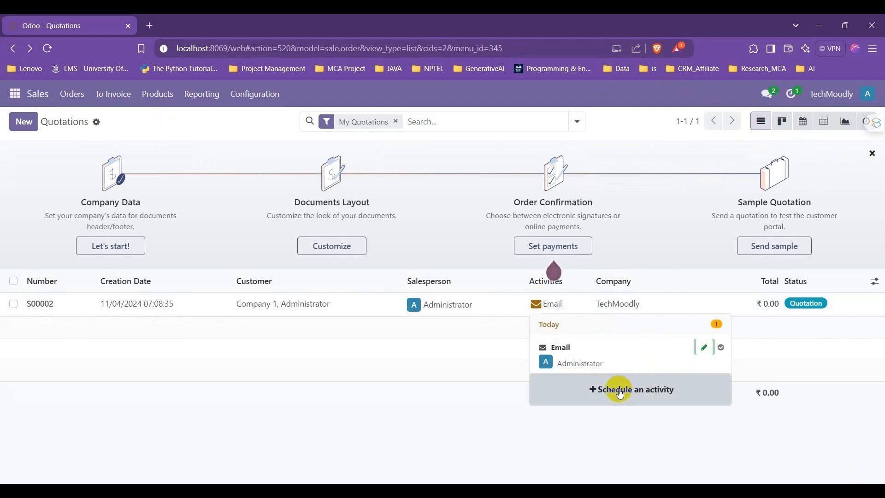
left_click(599, 389)
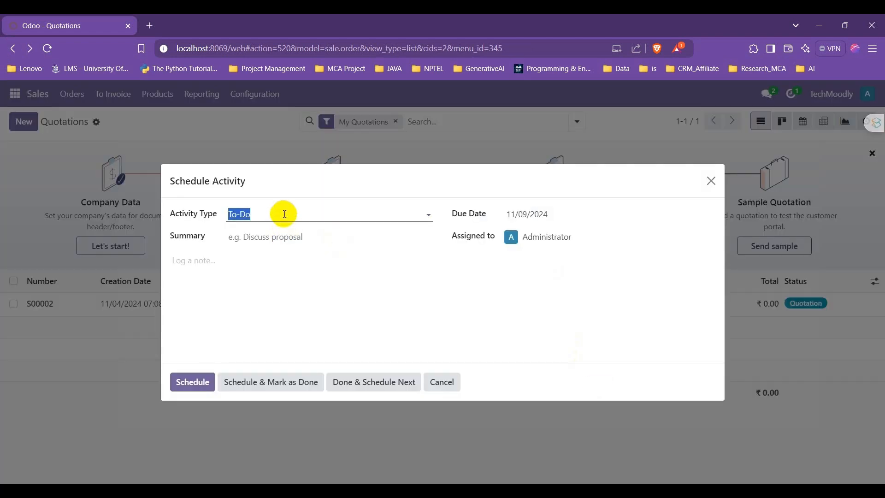
left_click(283, 213)
left_click(267, 250)
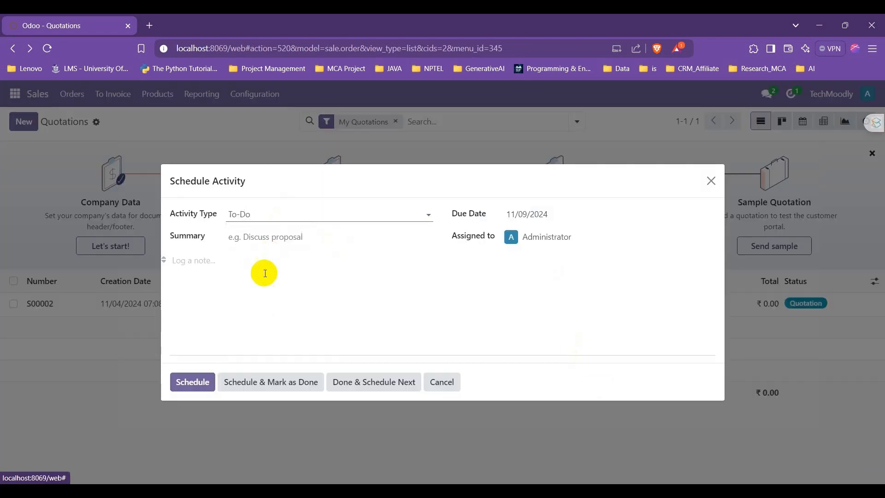
left_click(290, 210)
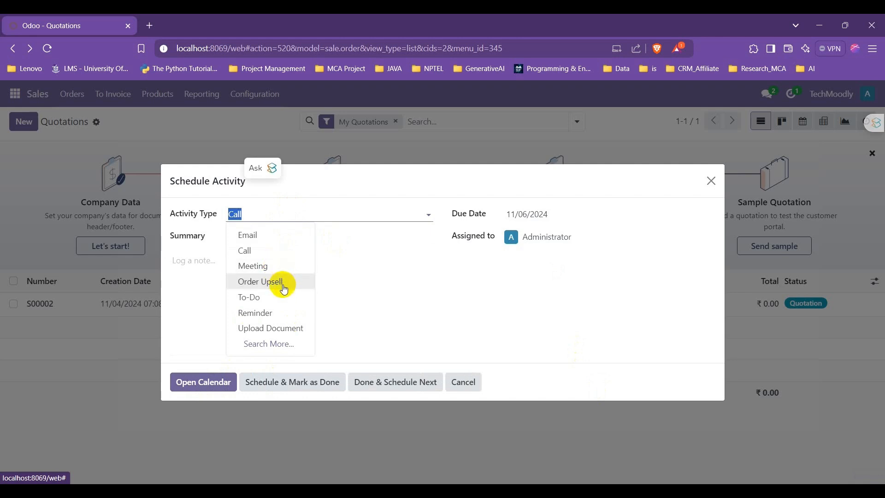
left_click(255, 297)
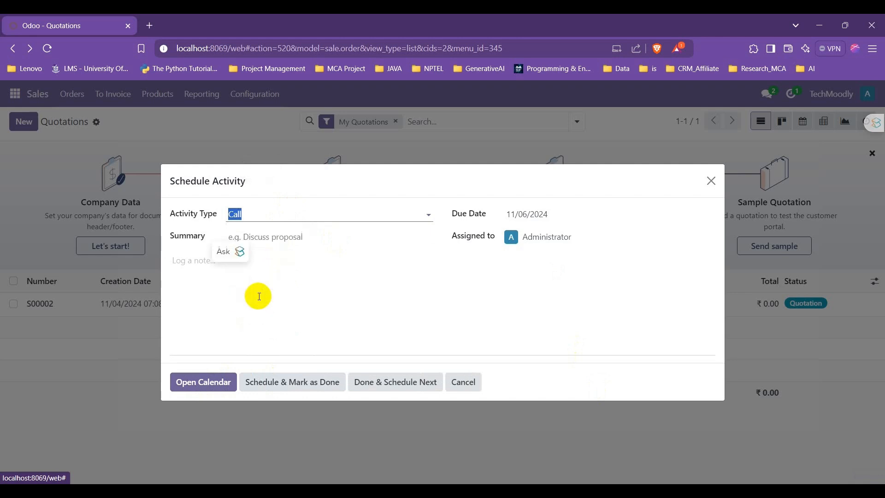
left_click(198, 382)
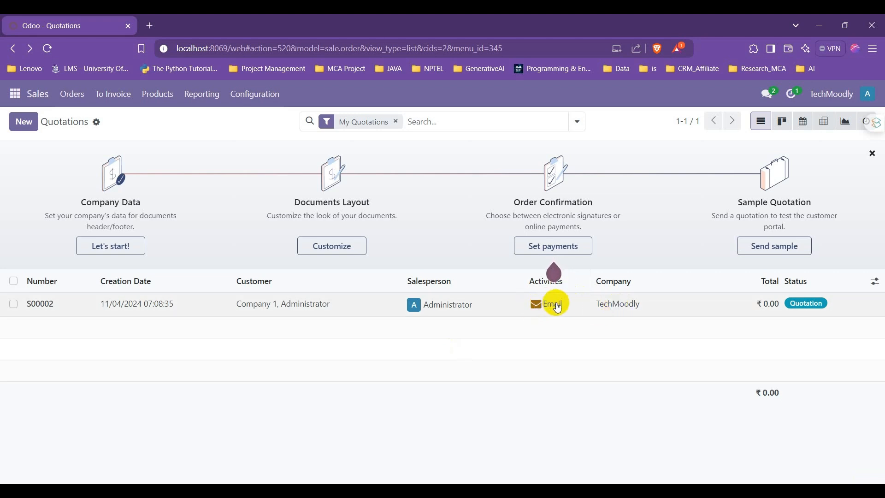
- Open quotation S00002 to review its planned Email and To-Do activities, and view the new activity form without scheduling one
left_click(560, 308)
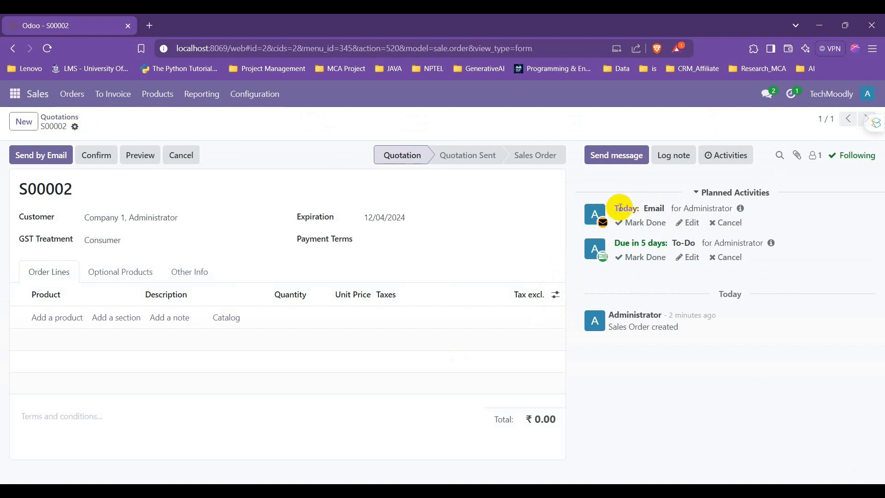
left_click_drag(614, 211, 776, 200)
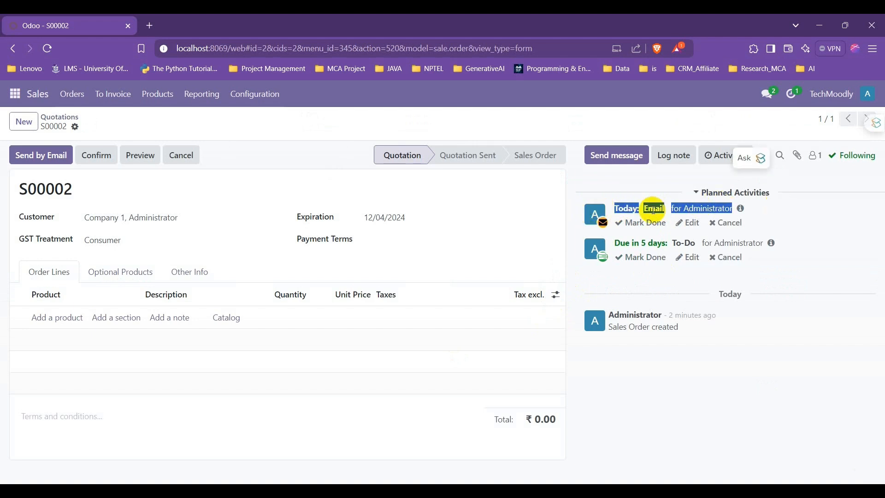
left_click_drag(609, 245, 814, 243)
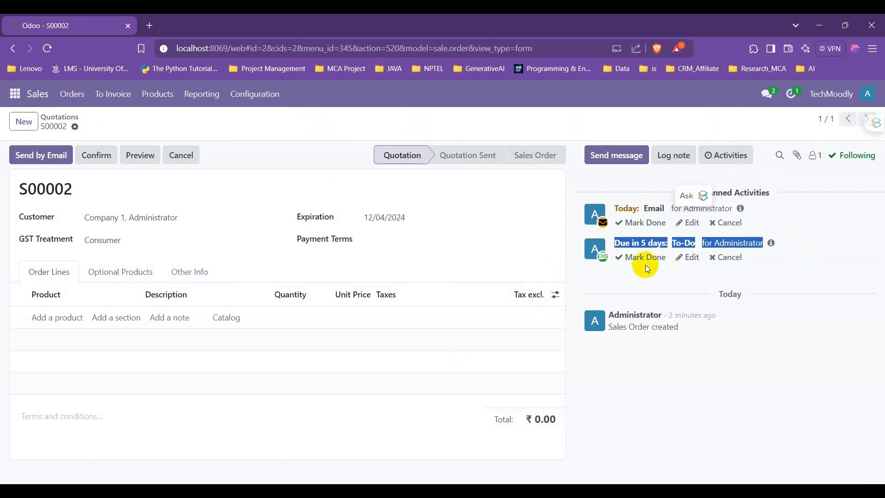
left_click(626, 276)
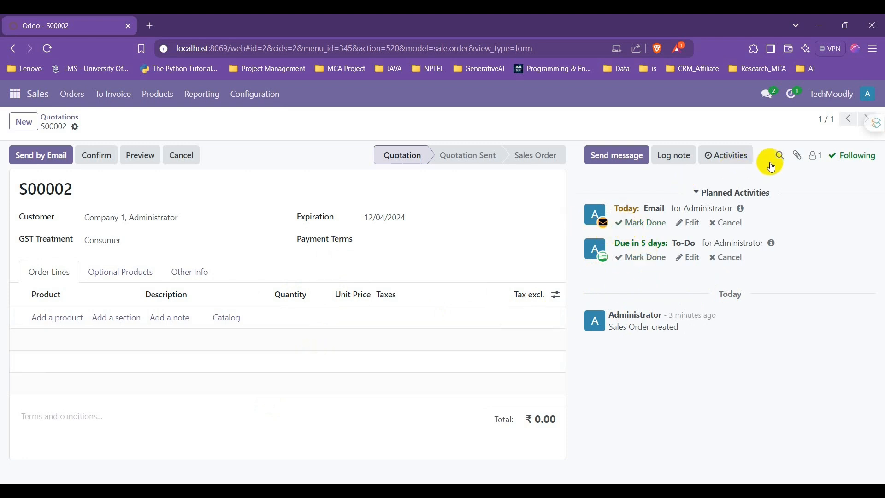
left_click(710, 157)
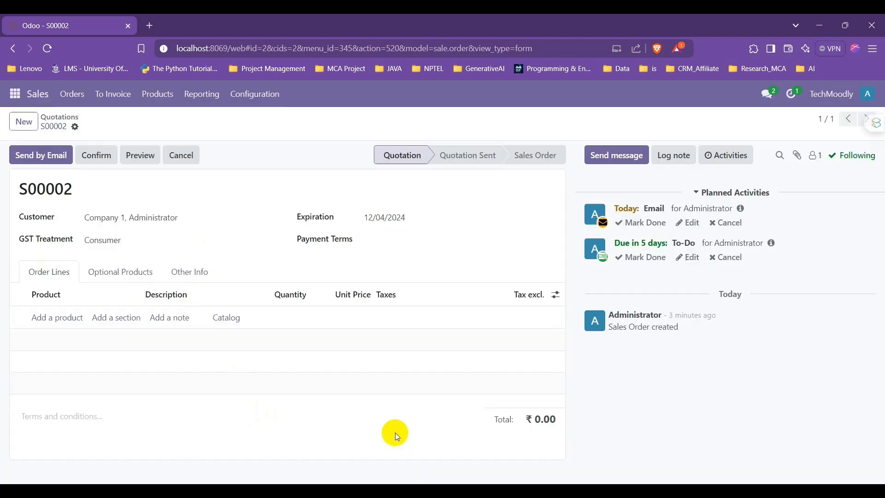
left_click(710, 181)
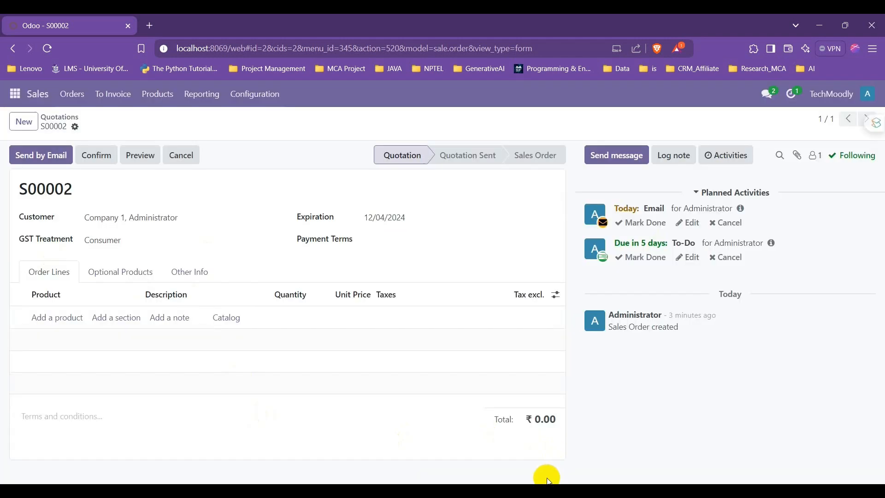